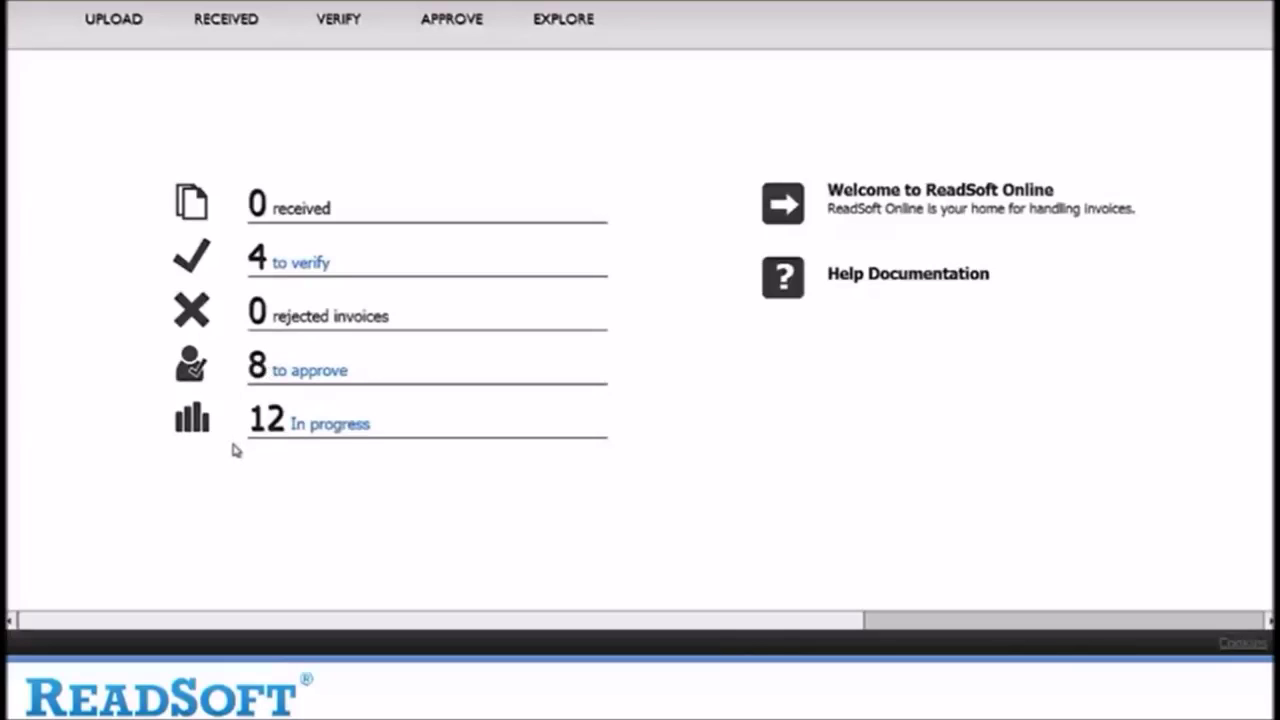
# Upload MINDA.pdf, PHAYS HR 300413.pdf, SPEEDY PARTS.pdf and AMericaCarParts_Invoice5.pdf as British invoices with line items and check the received documents
pyautogui.click(127, 28)
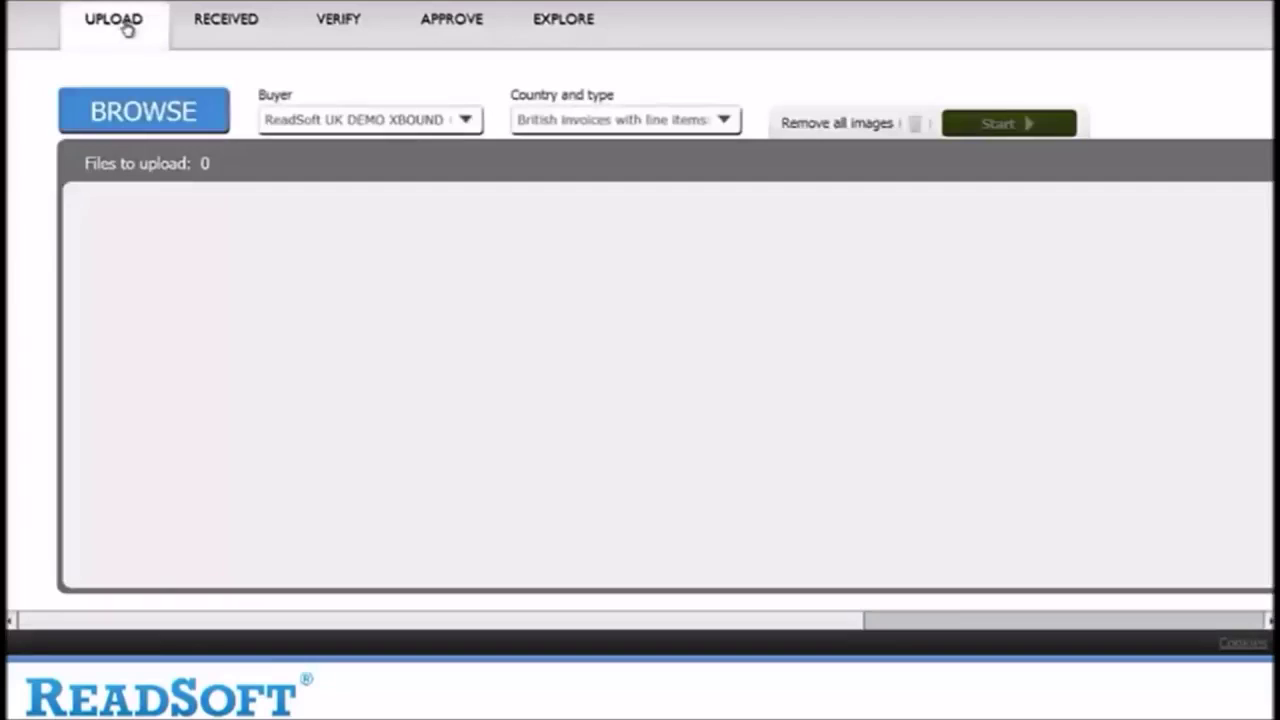
pyautogui.click(155, 118)
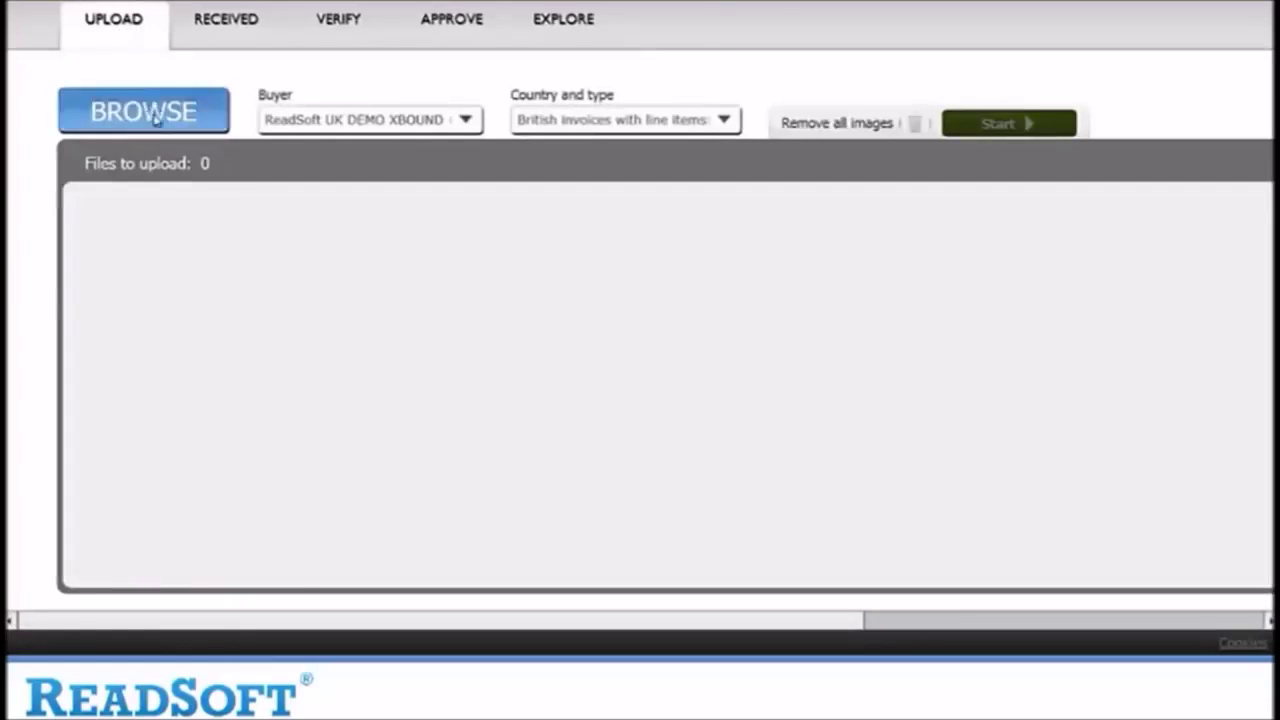
pyautogui.click(216, 62)
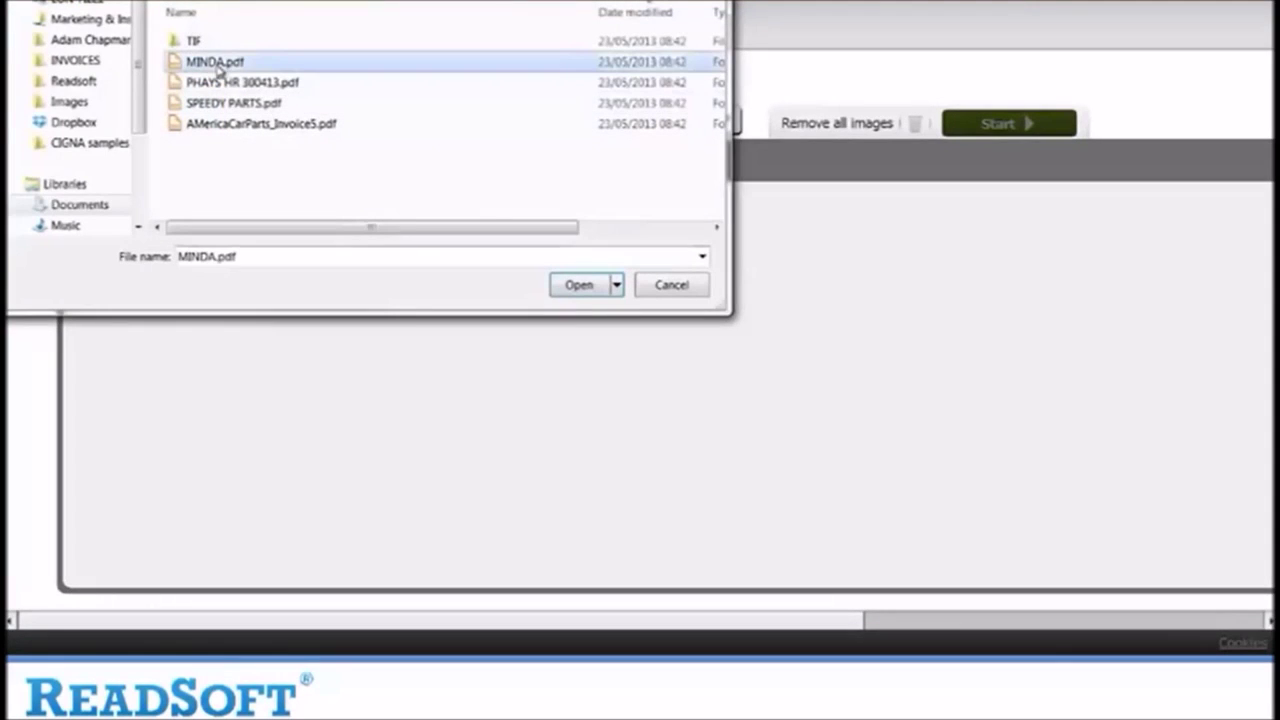
pyautogui.keyDown('shift'); pyautogui.click(215, 124); pyautogui.keyUp('shift')
pyautogui.click(577, 288)
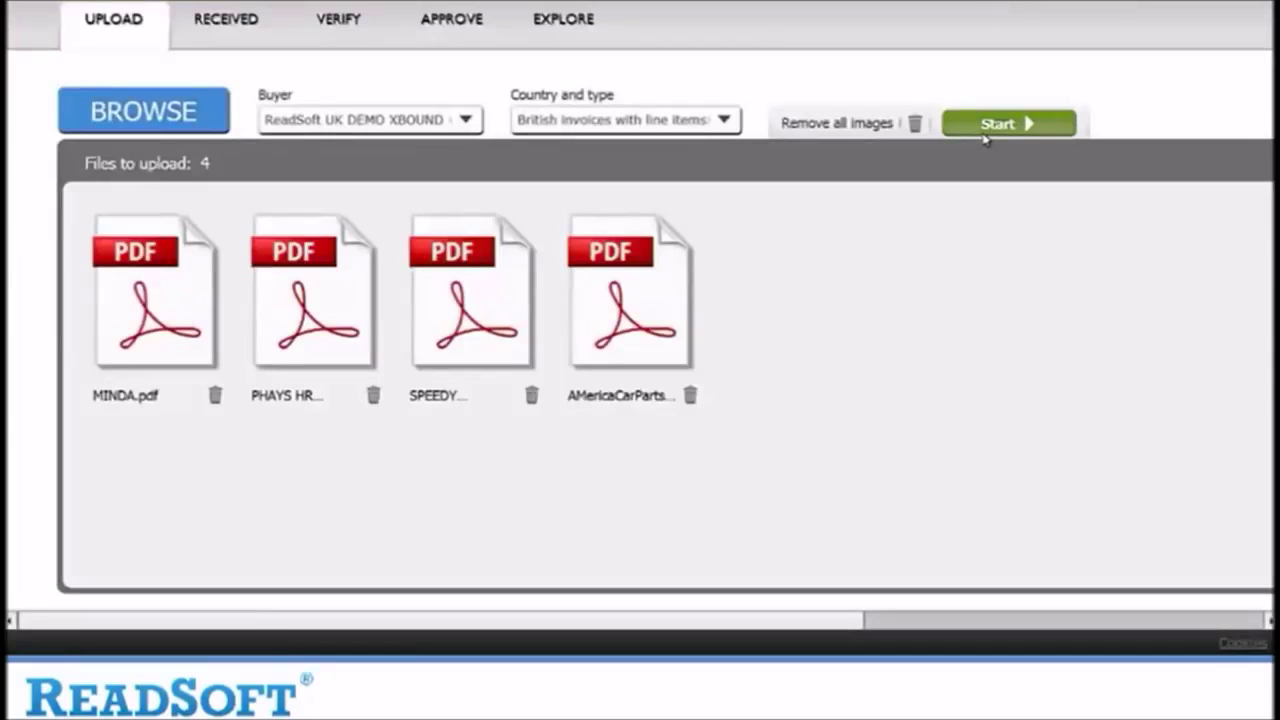
pyautogui.click(988, 128)
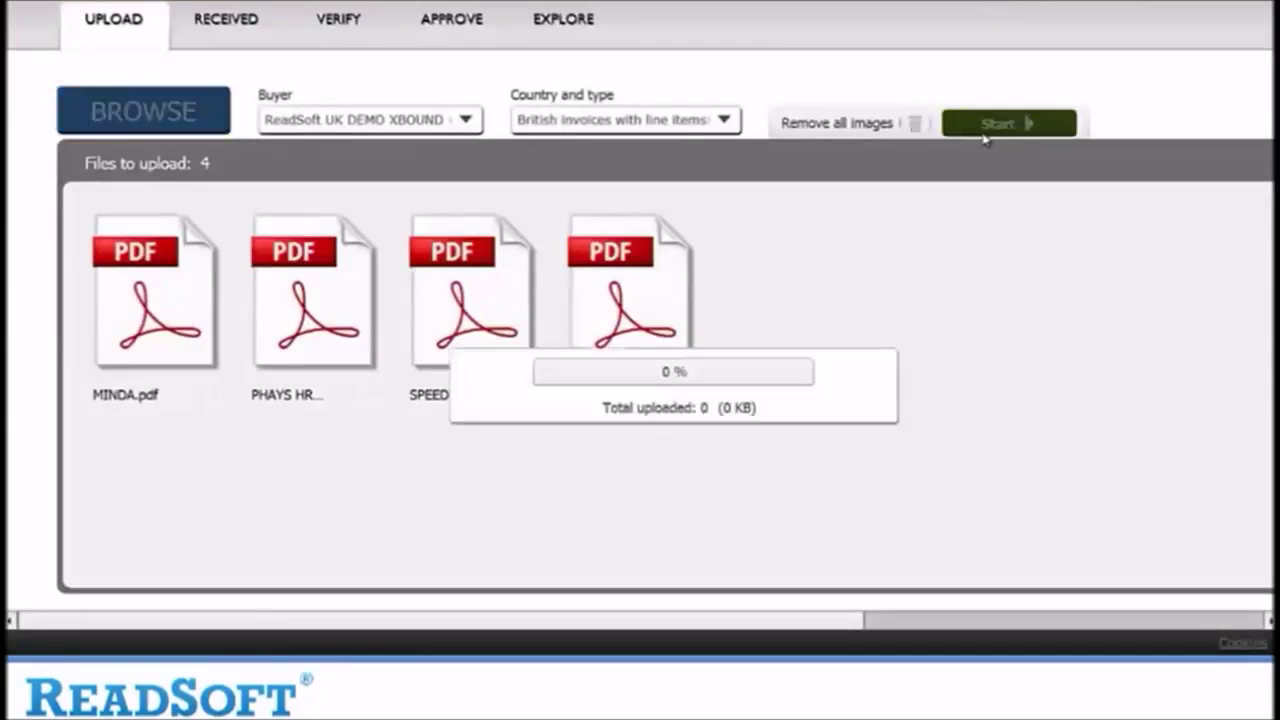
pyautogui.click(237, 28)
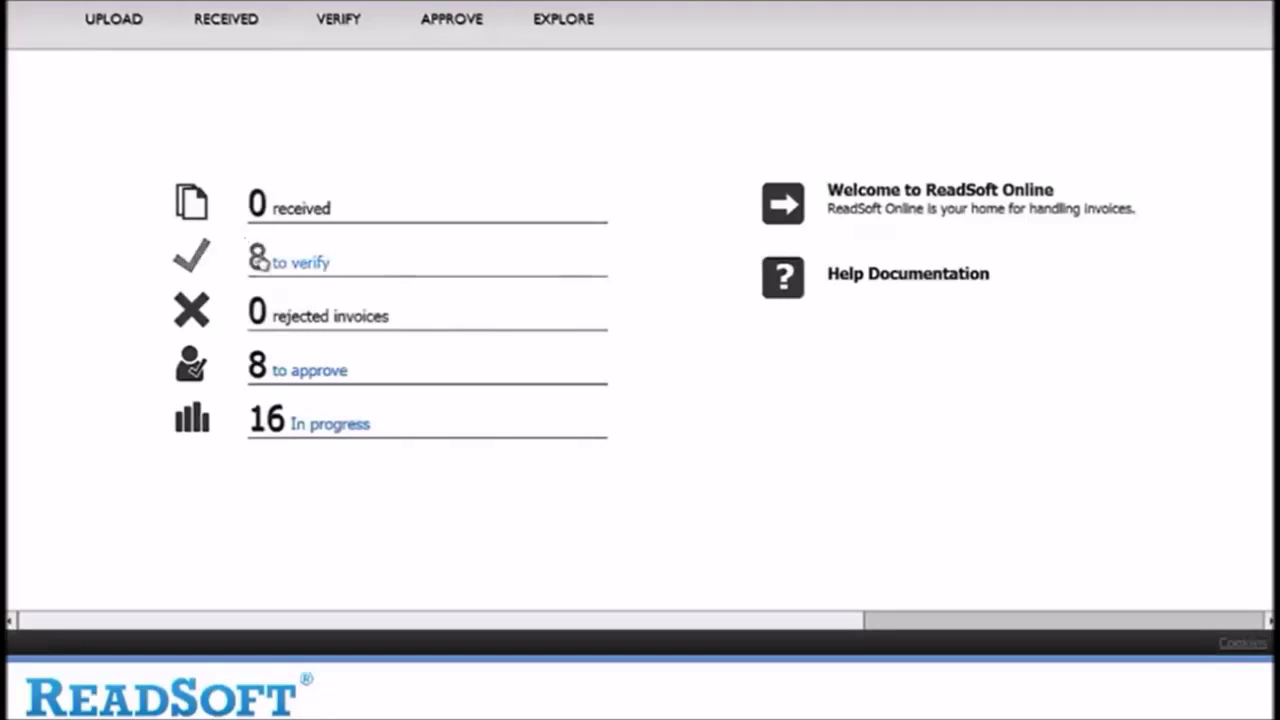
# Verify the newest SPEEDY PARTS.pdf invoice, accepting the calculated delivery cost of 0.00, and confirm the document
pyautogui.click(262, 258)
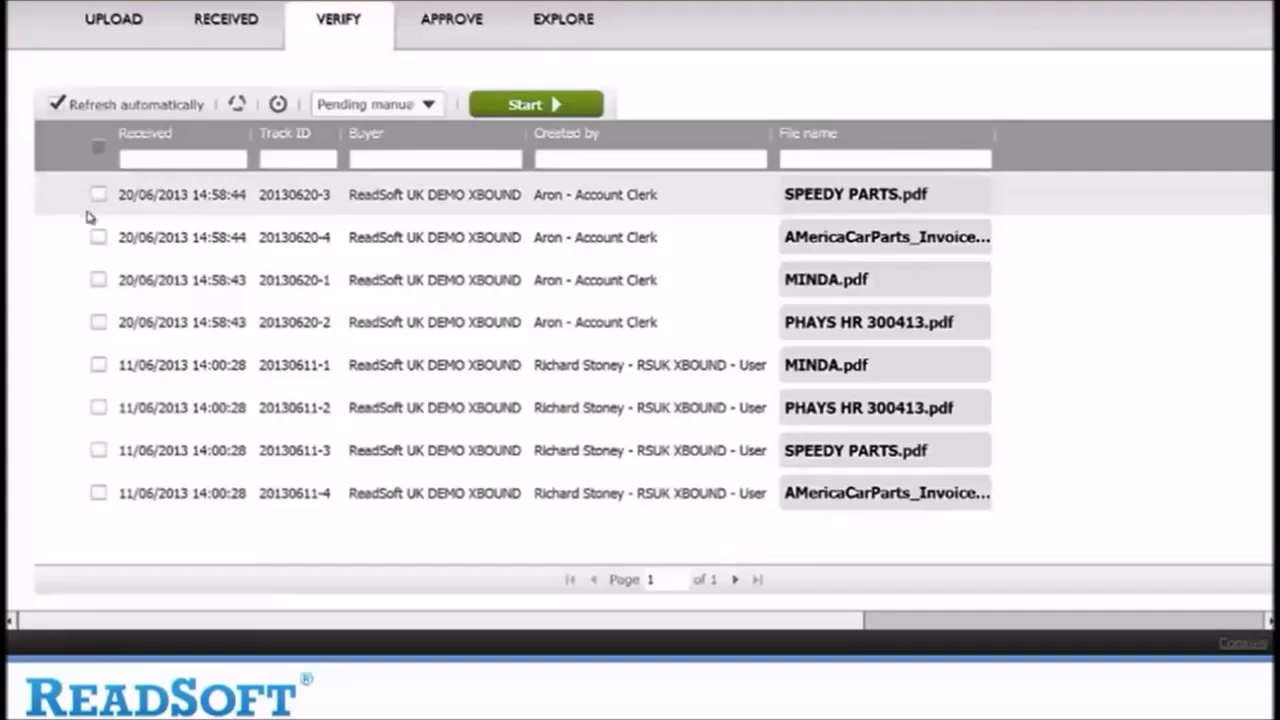
pyautogui.click(98, 194)
pyautogui.click(498, 114)
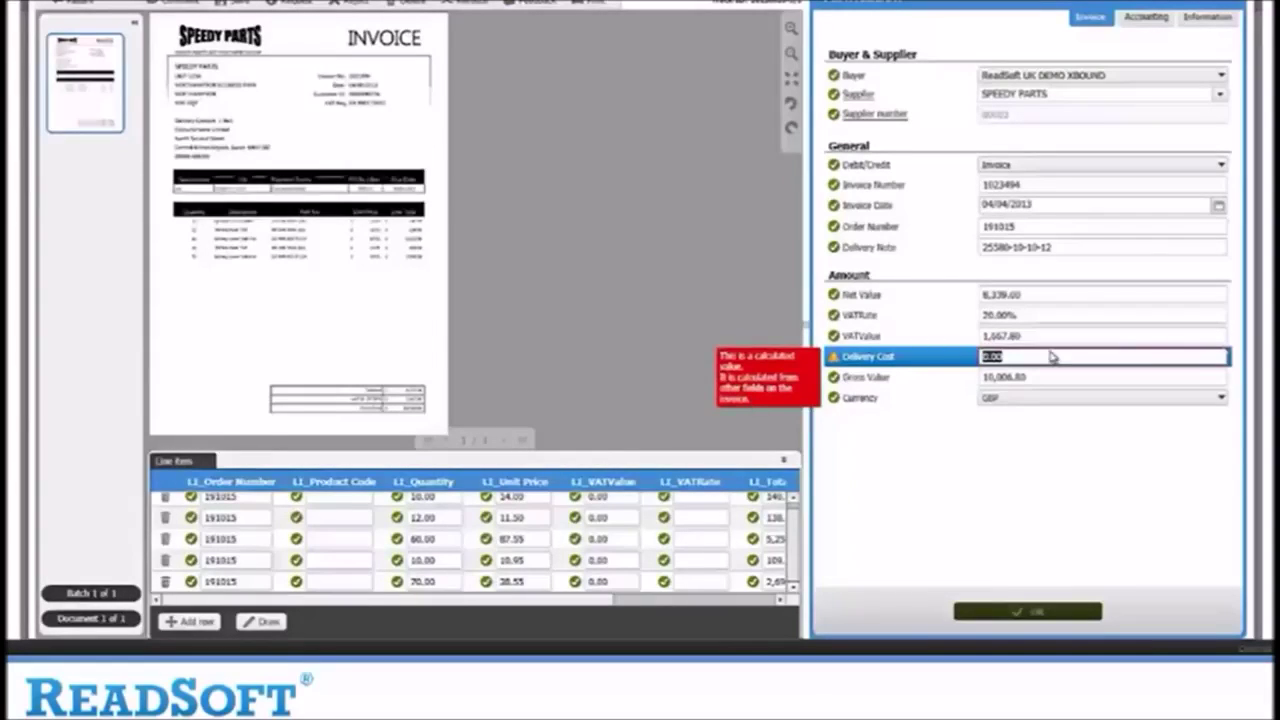
pyautogui.press('Return')
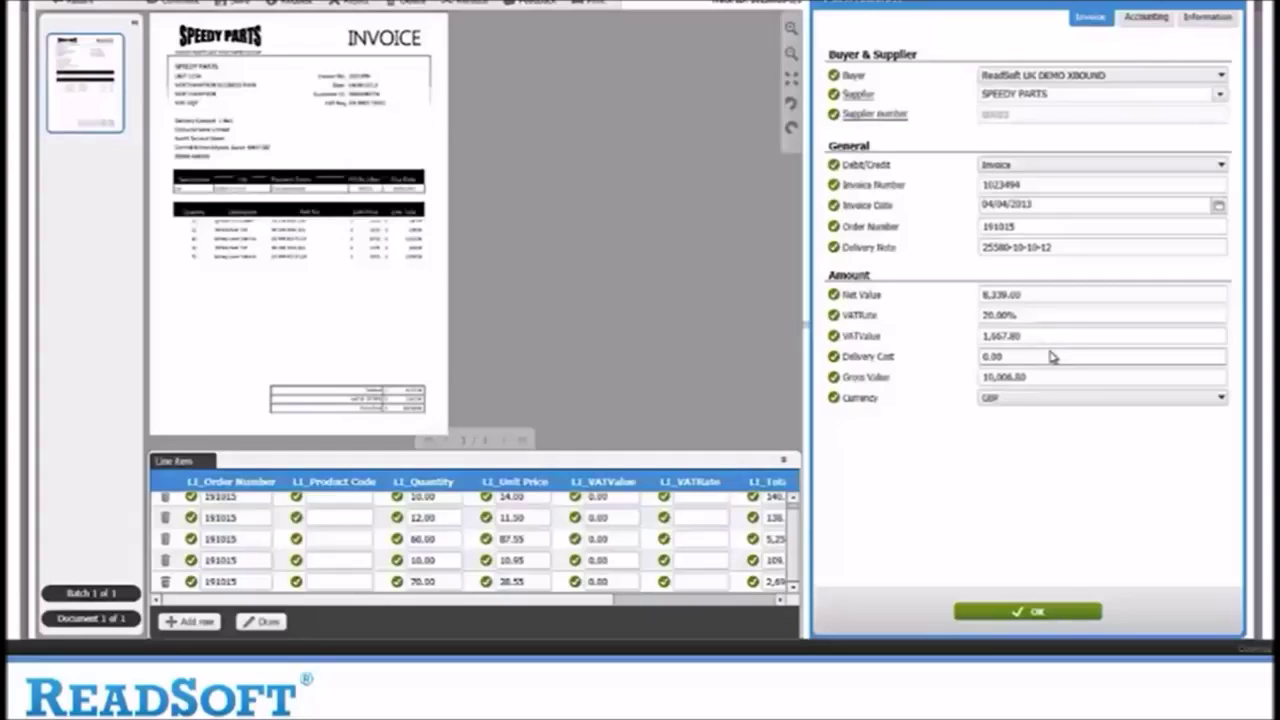
pyautogui.click(1040, 611)
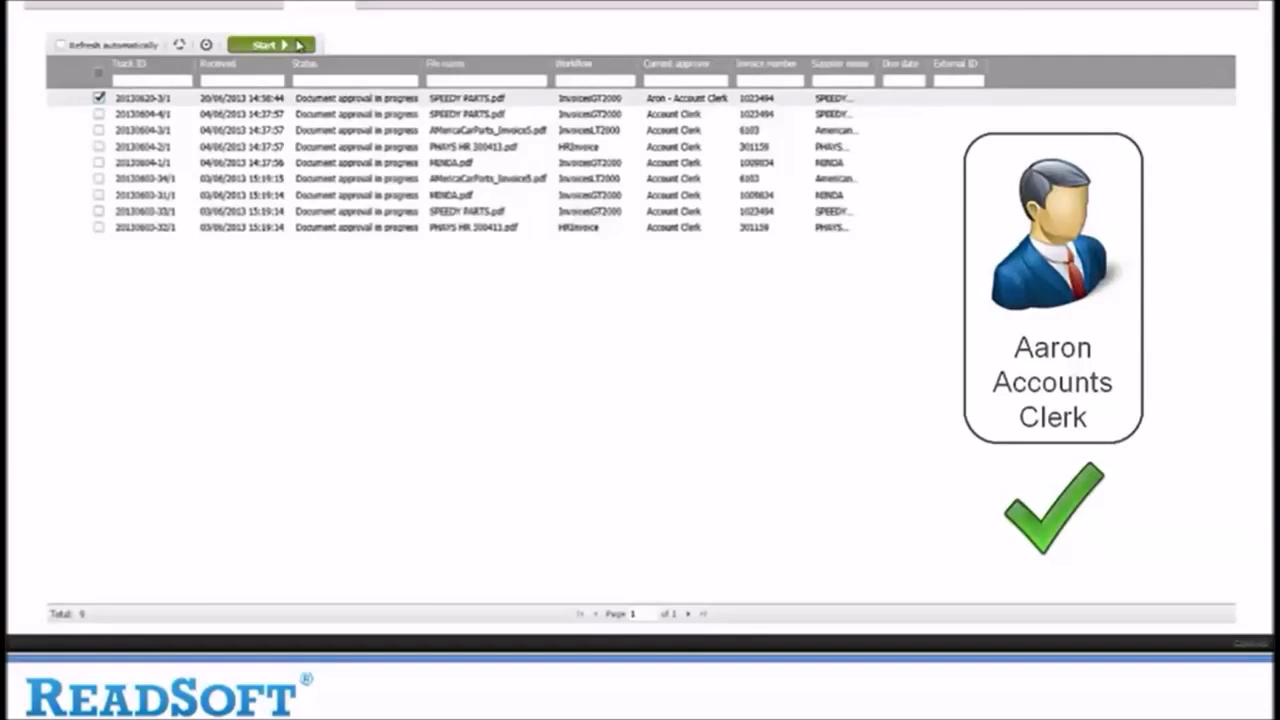
# Add the comment "Please check" to the selected SPEEDY PARTS invoice awaiting approval and approve it as account clerk
pyautogui.click(298, 45)
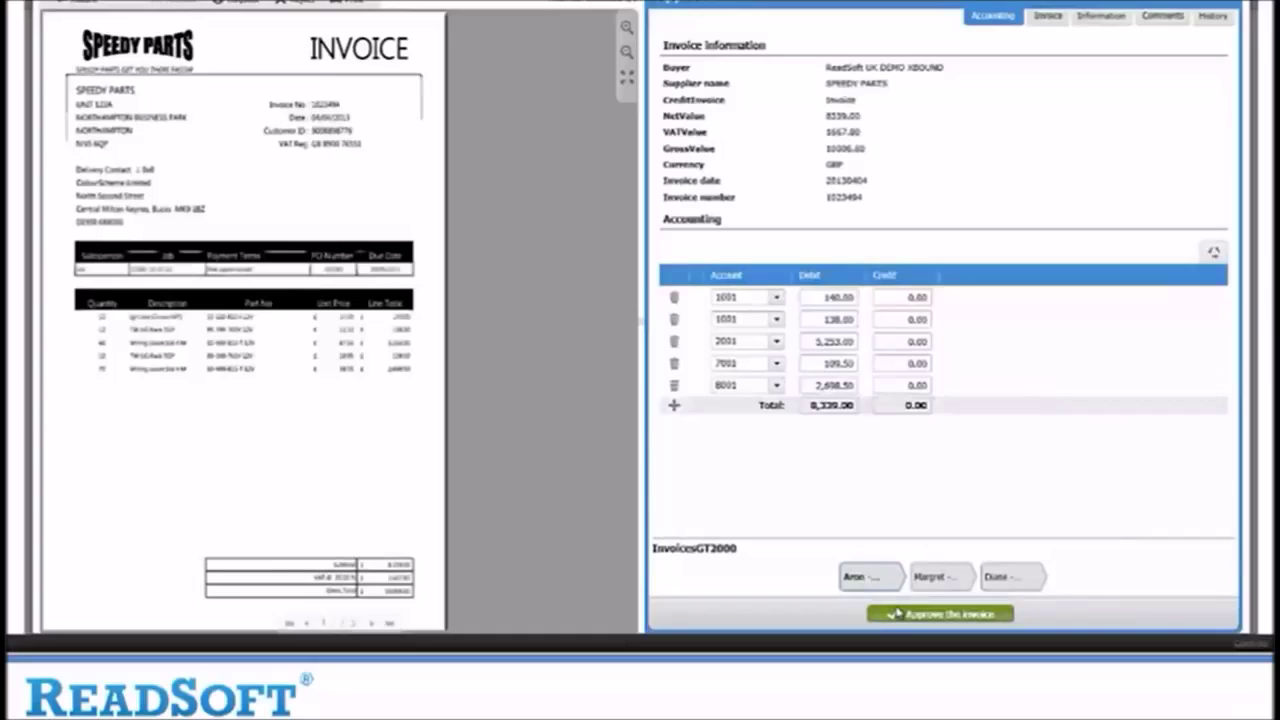
pyautogui.click(1167, 28)
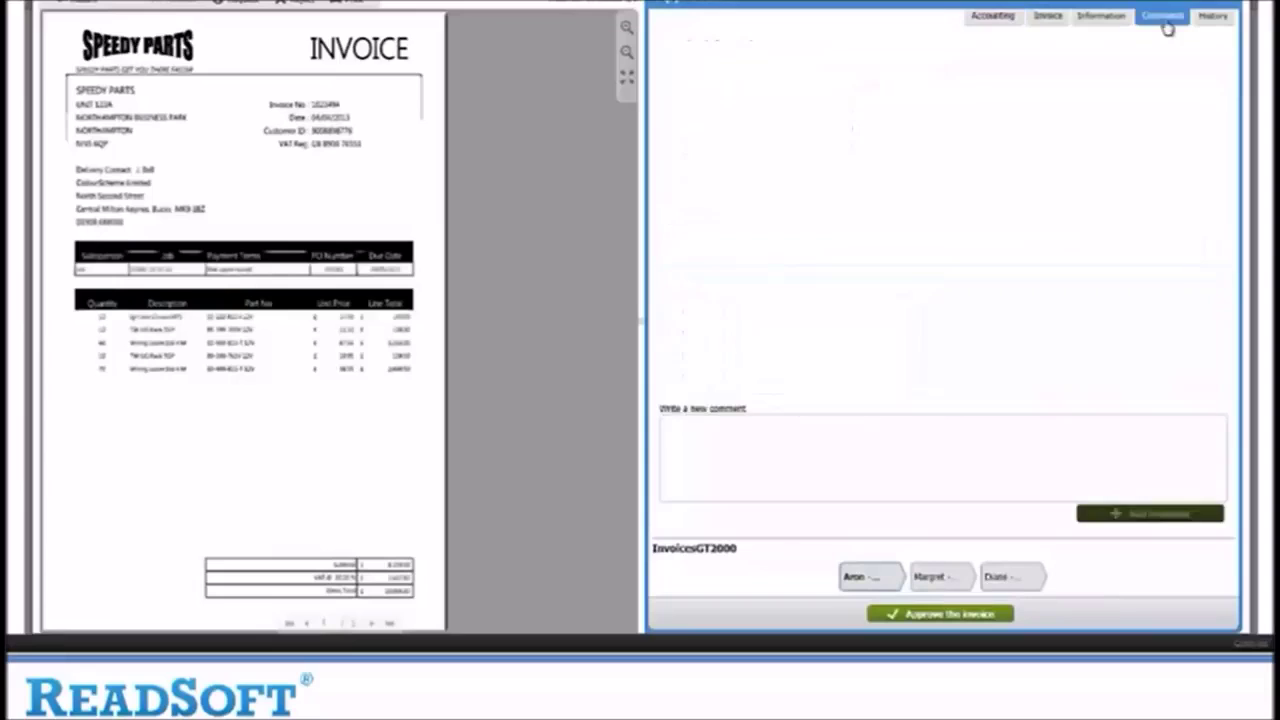
pyautogui.click(816, 466)
pyautogui.write('Plea')
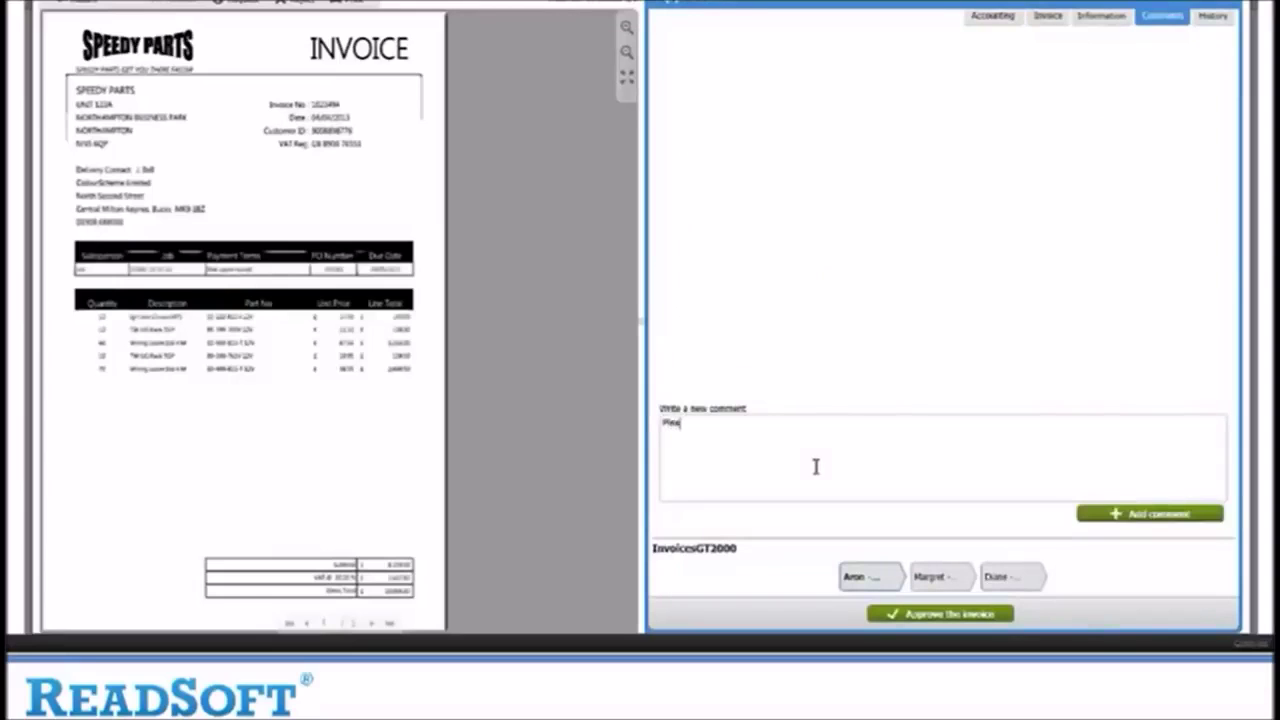
pyautogui.write('se check')
pyautogui.click(1146, 513)
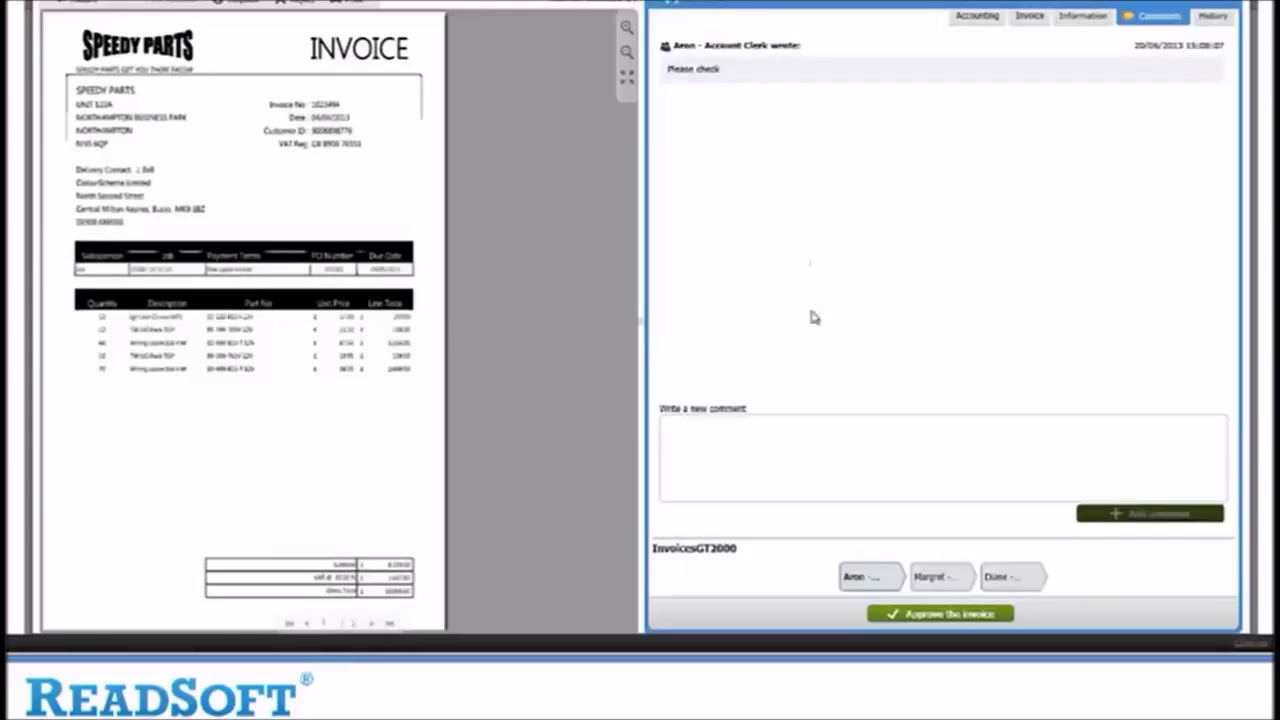
pyautogui.click(927, 618)
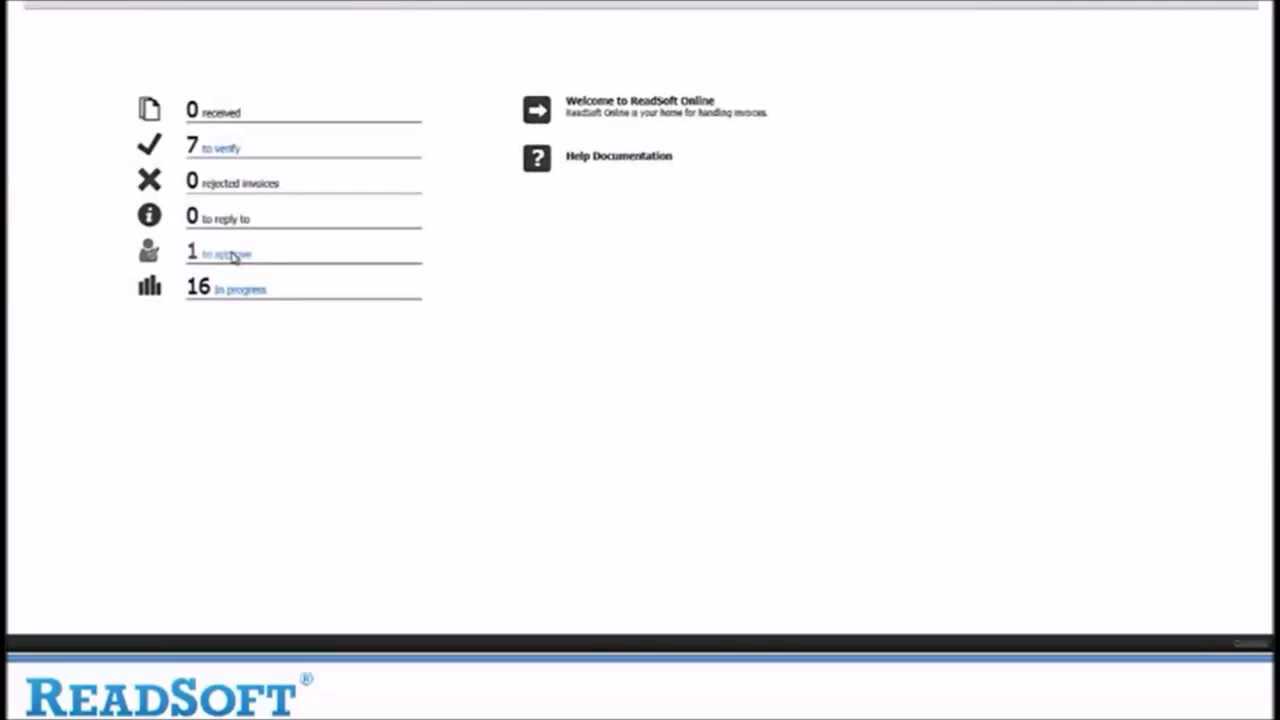
# Open the SPEEDY PARTS invoice awaiting the accounts manager's approval
pyautogui.click(232, 257)
pyautogui.click(99, 98)
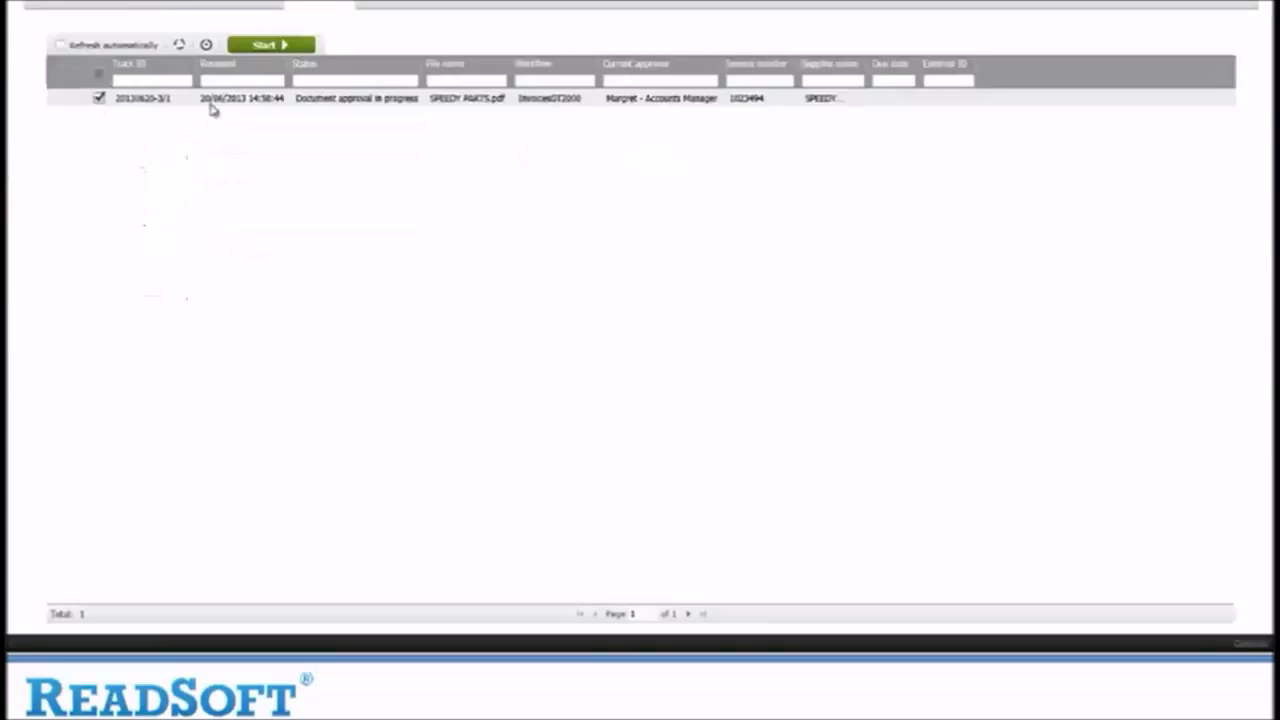
pyautogui.click(268, 46)
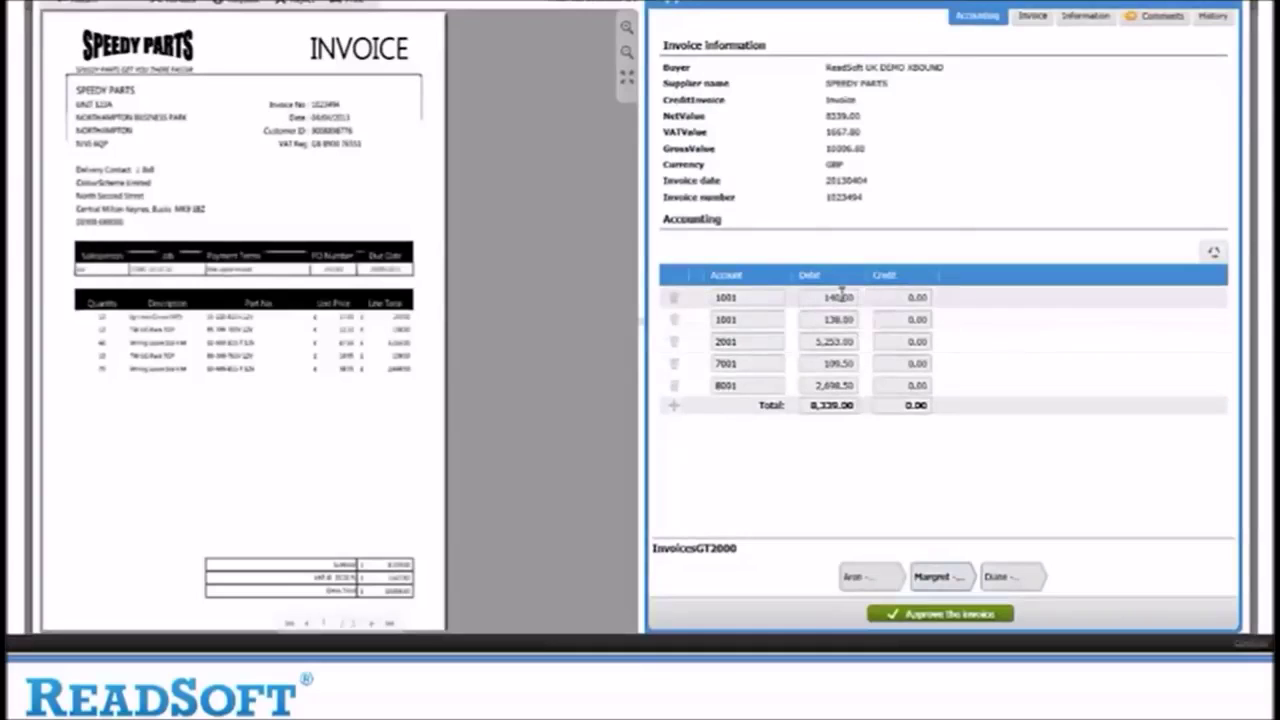
# Review the SPEEDY PARTS invoice's comments, accounting, invoice data, document information and history, and approve it as accounts manager
pyautogui.click(1142, 24)
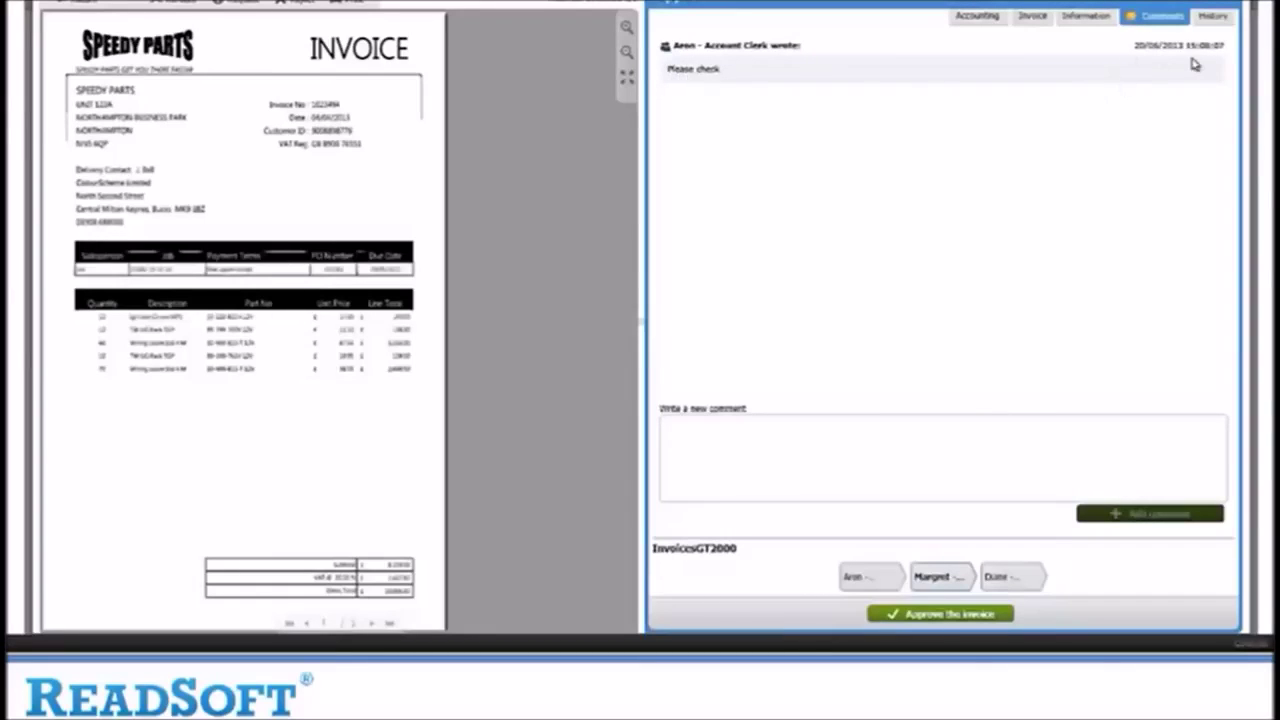
pyautogui.click(979, 26)
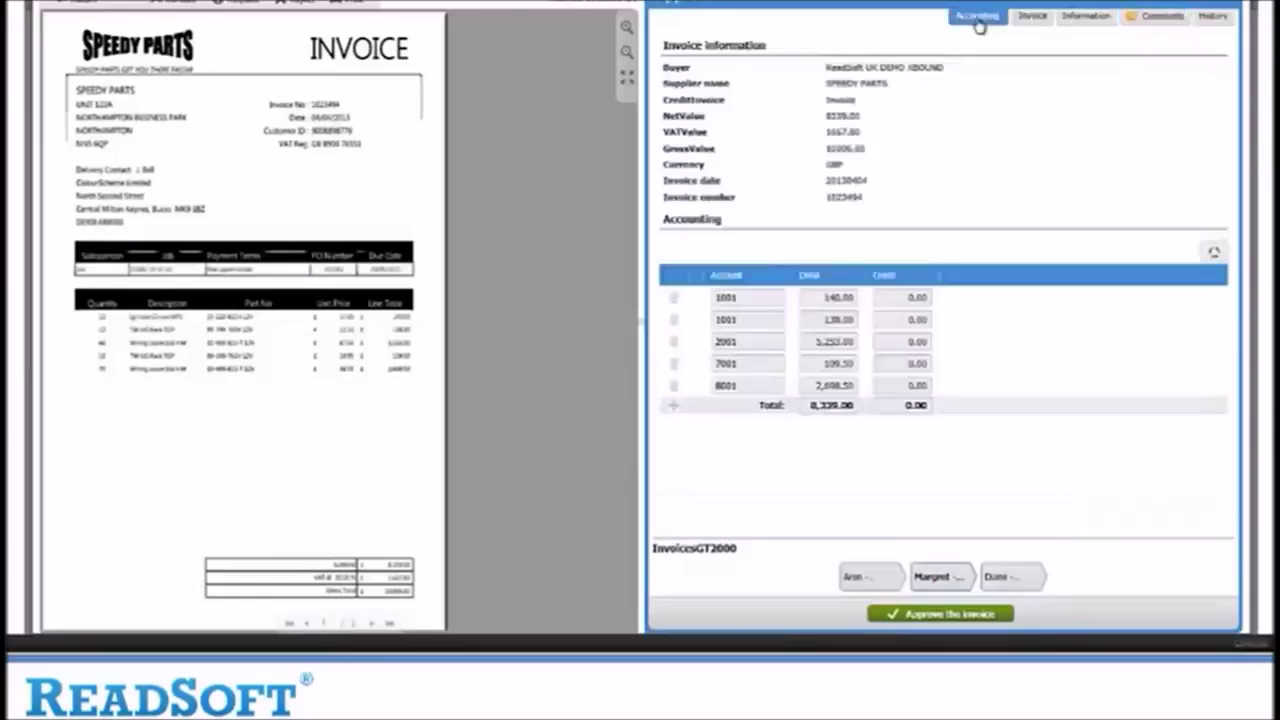
pyautogui.click(1027, 24)
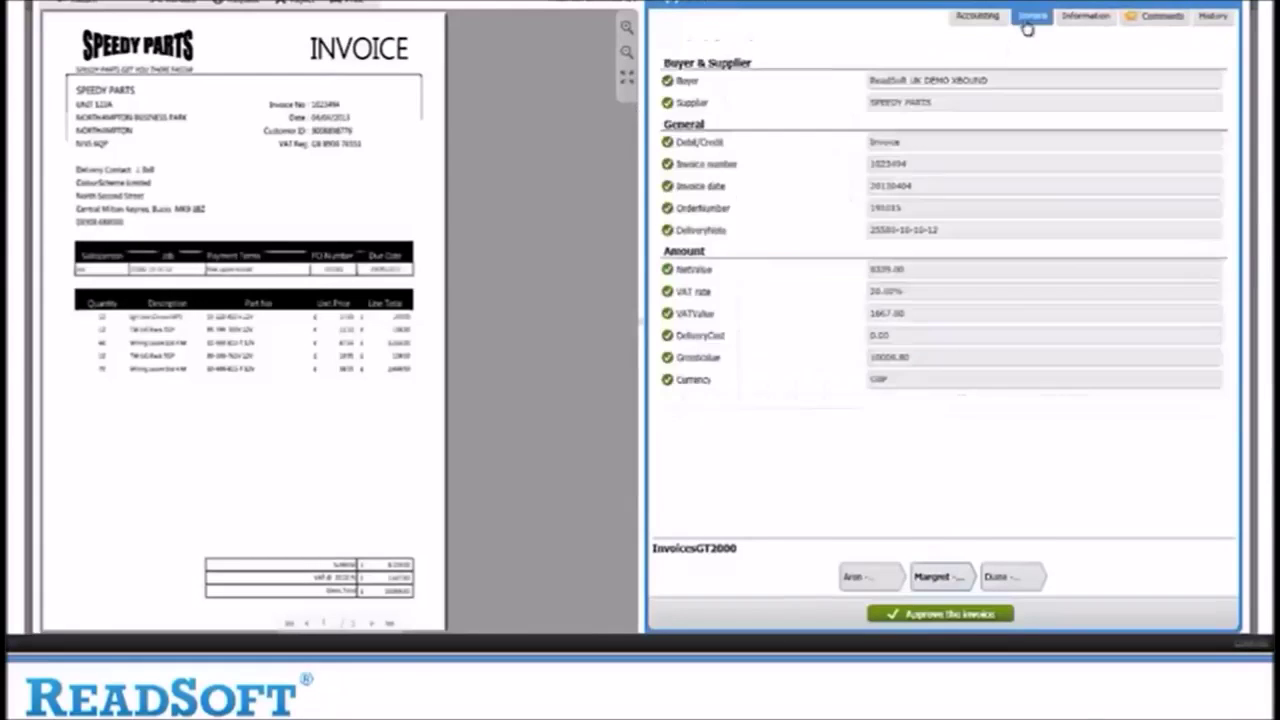
pyautogui.click(1084, 22)
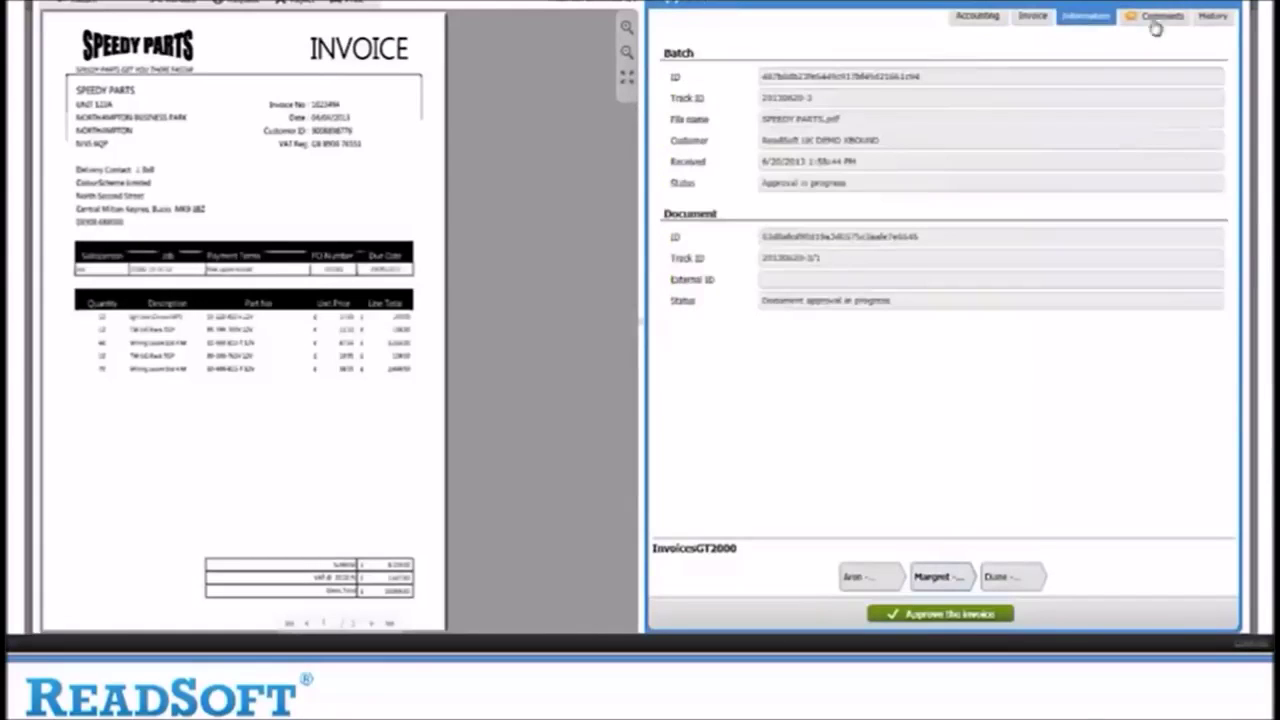
pyautogui.click(1228, 22)
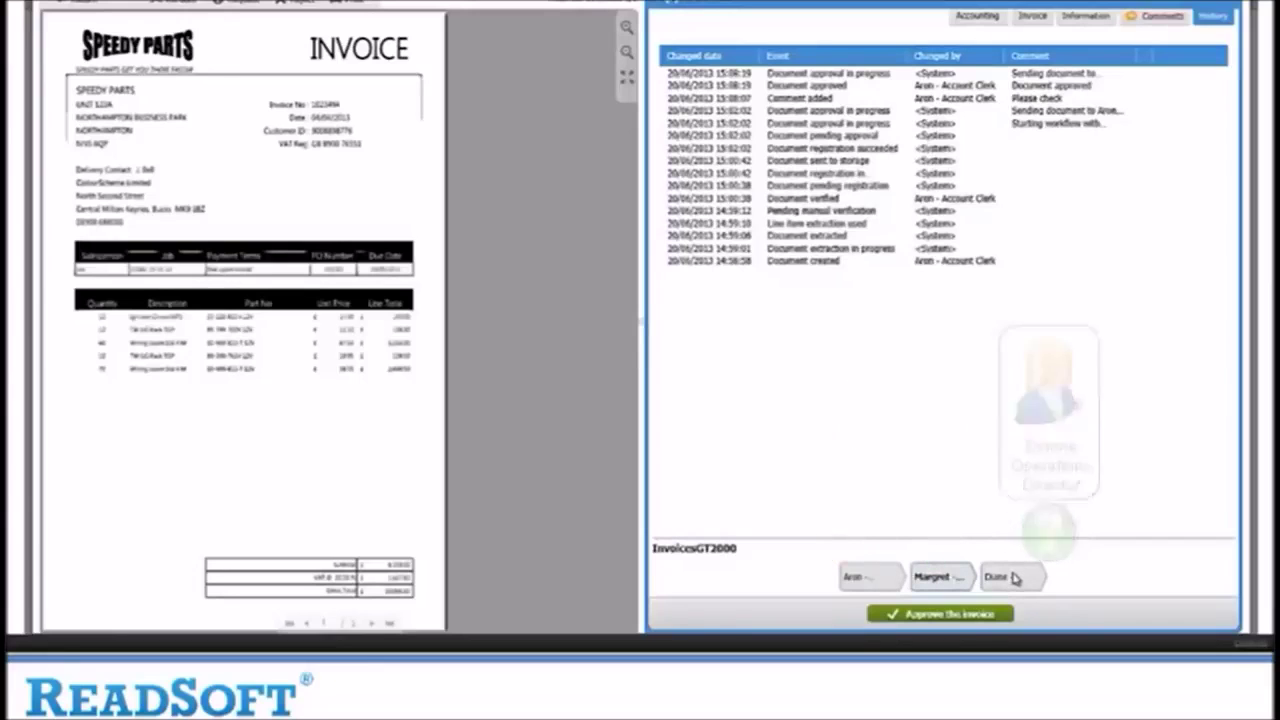
pyautogui.click(966, 614)
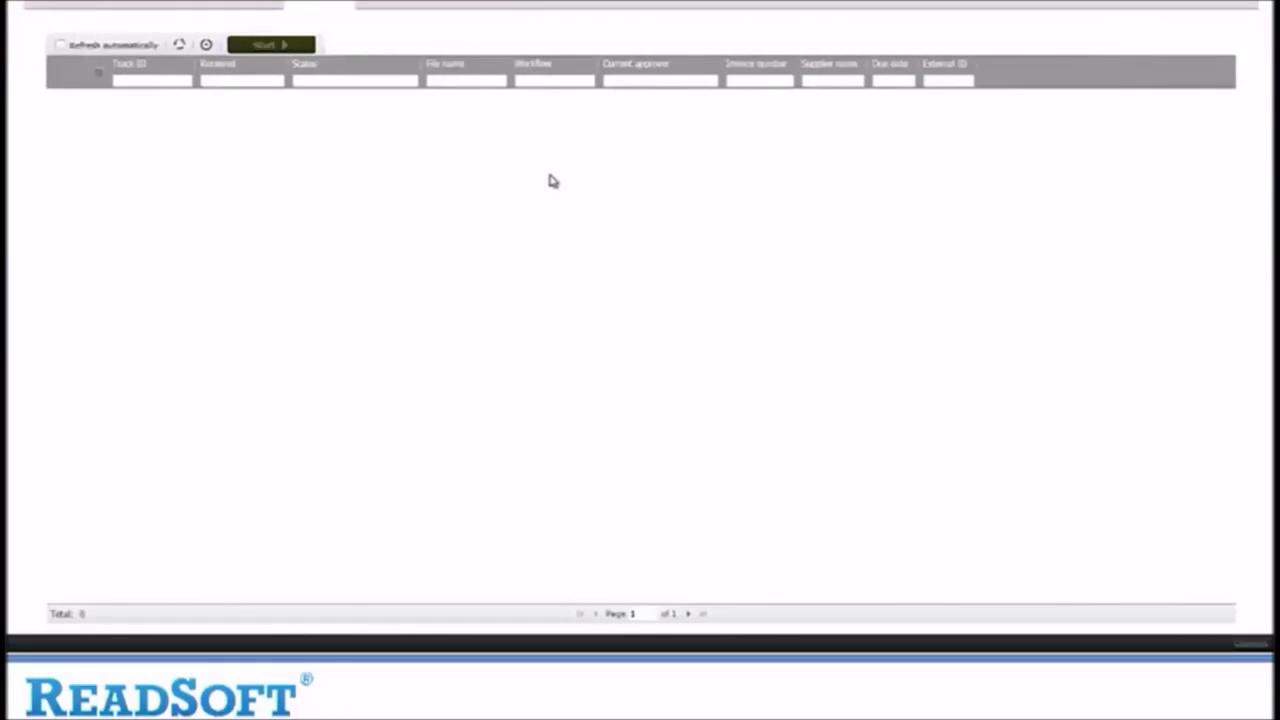
# Open the first MINDA invoice among the stored documents and examine its document history
pyautogui.click(541, 3)
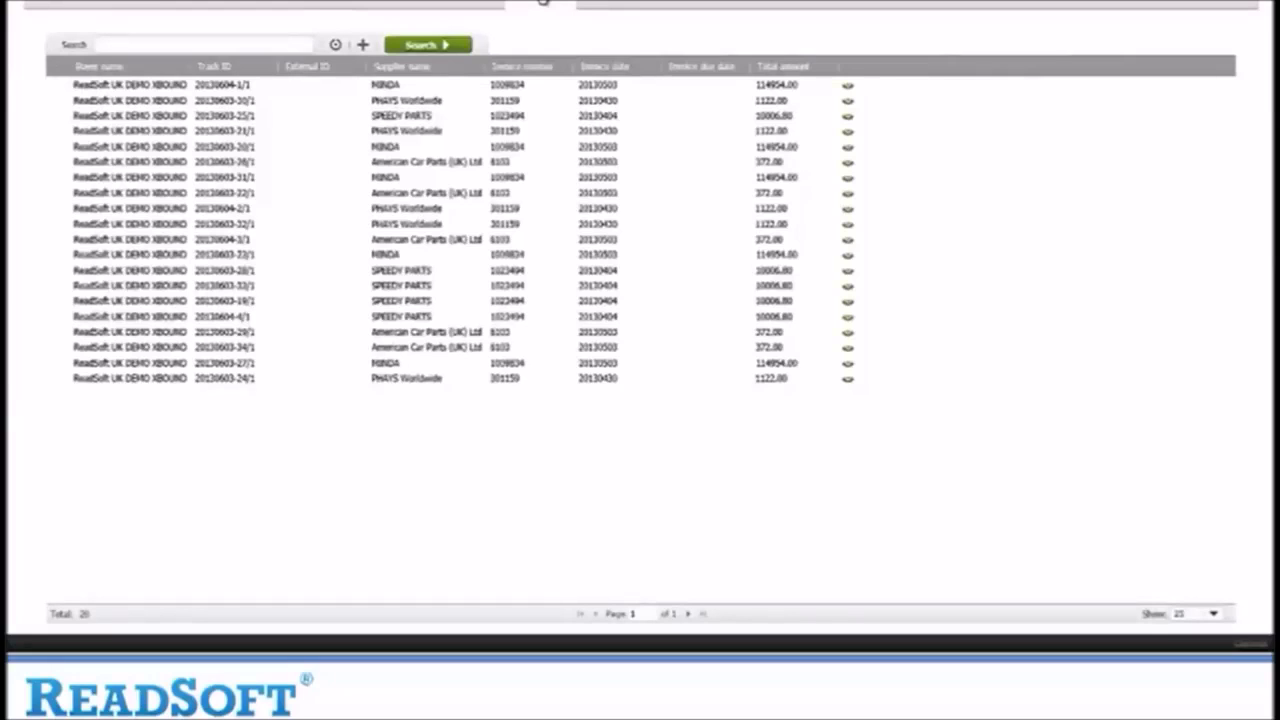
pyautogui.click(208, 86)
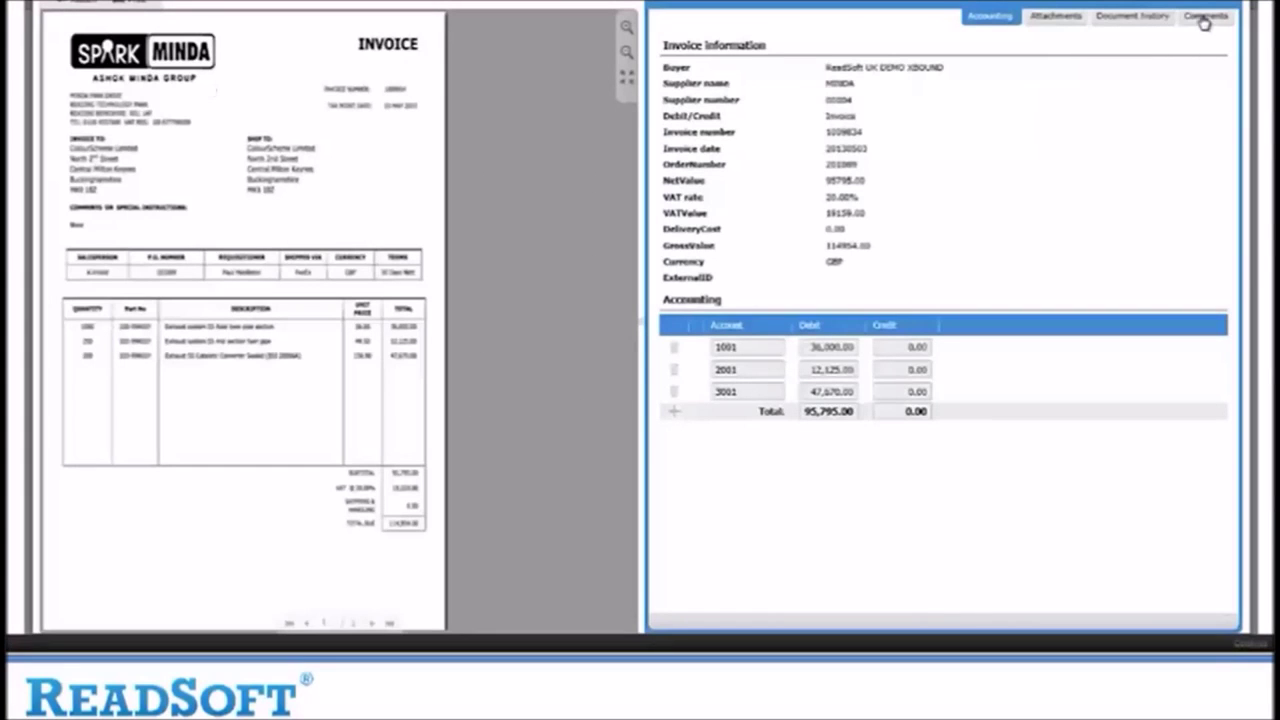
pyautogui.click(1152, 20)
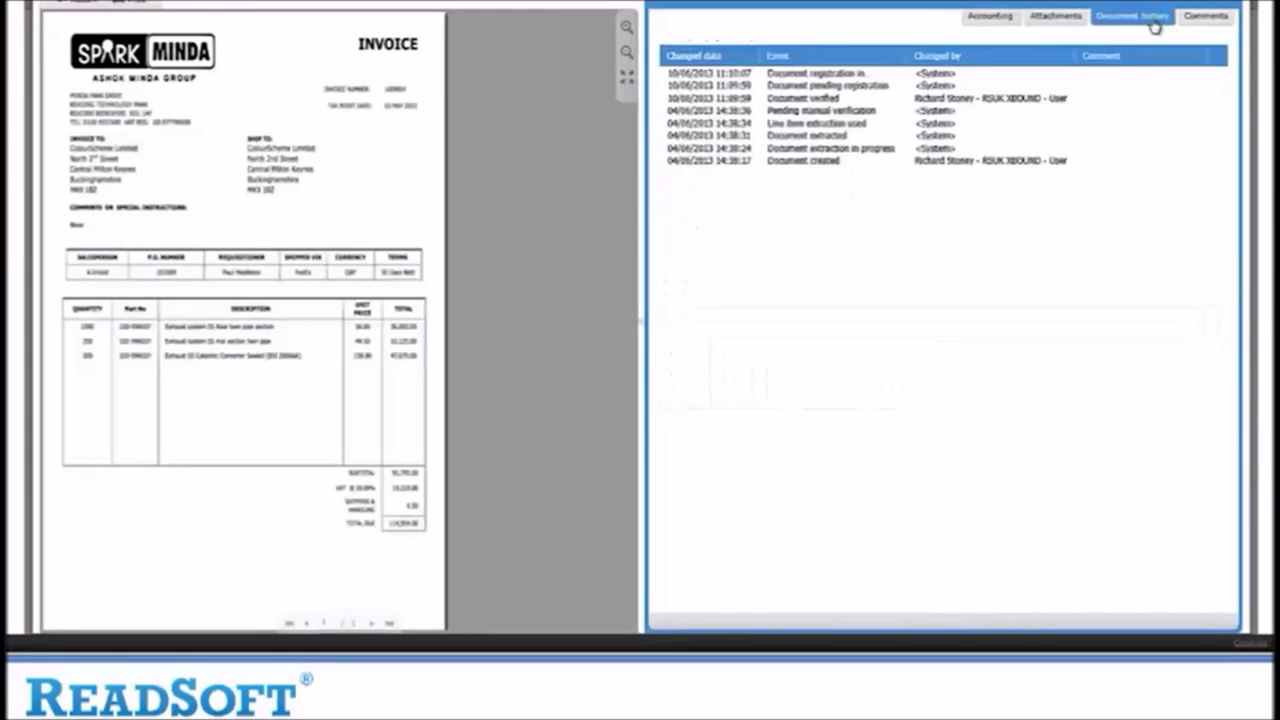